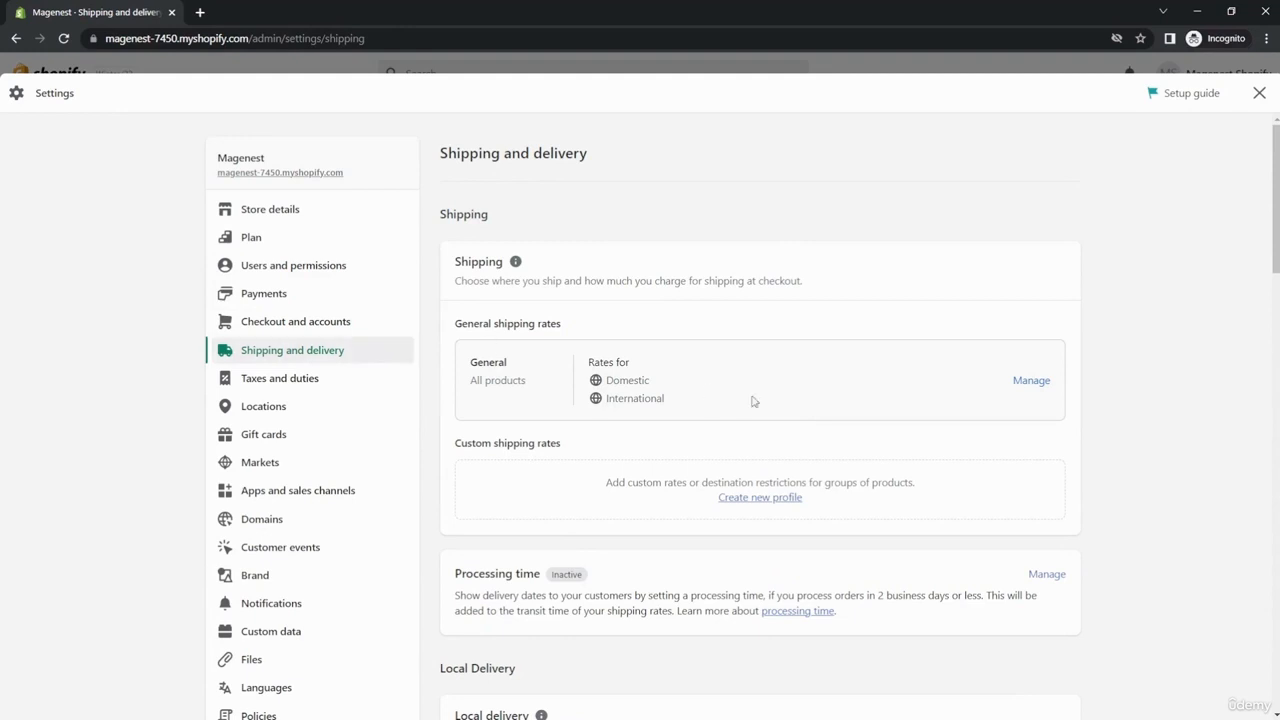
Open the general shipping rates profile for managing.
scroll(634, 509, "down", 2)
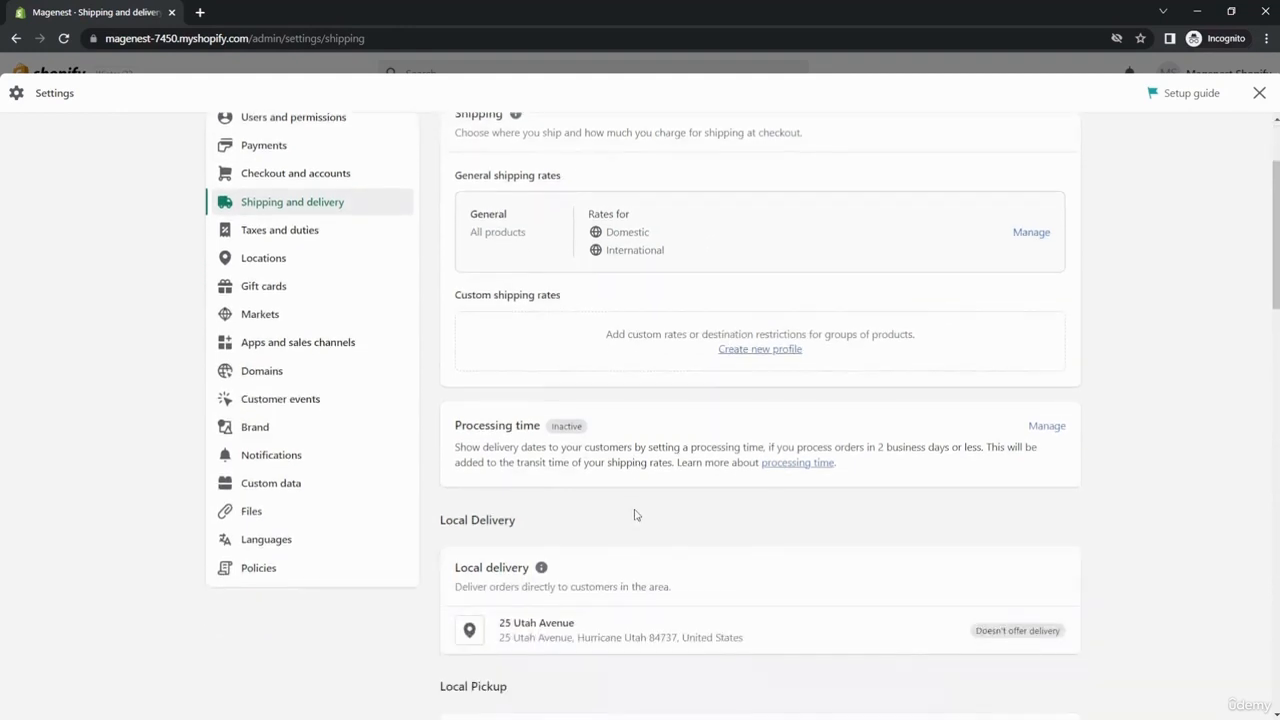
scroll(636, 515, "up", 2)
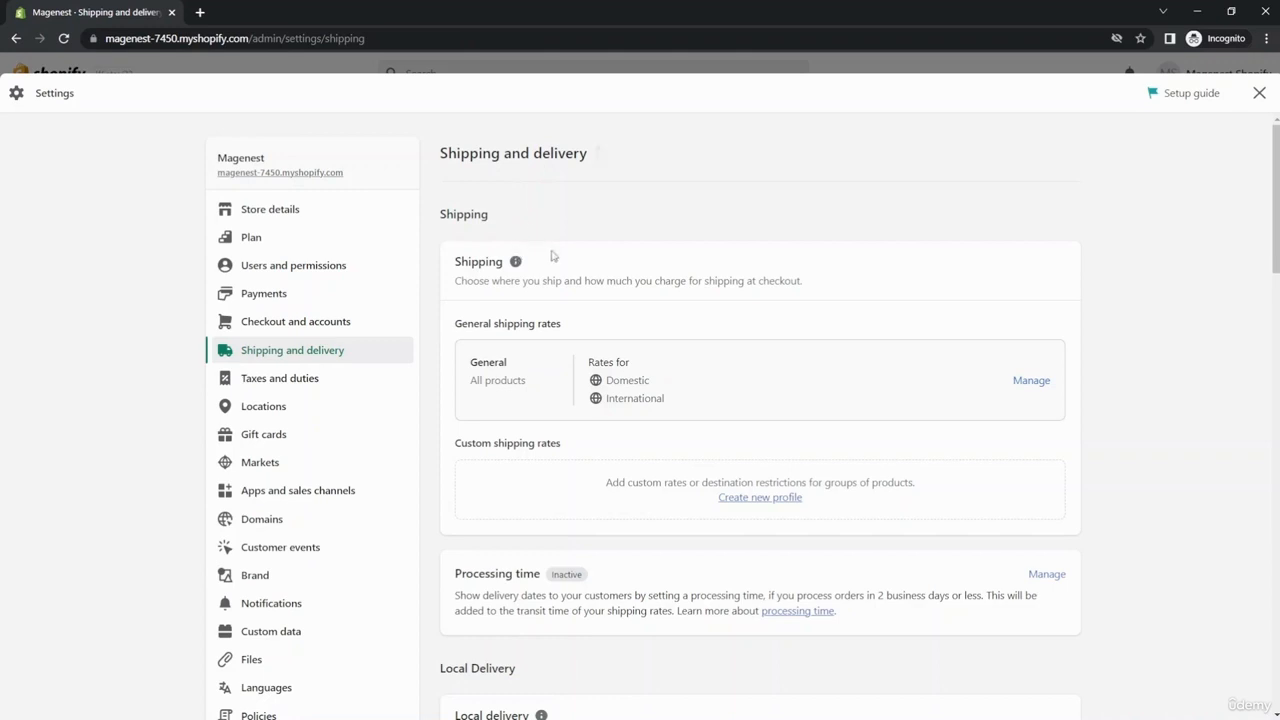
left_click(1043, 381)
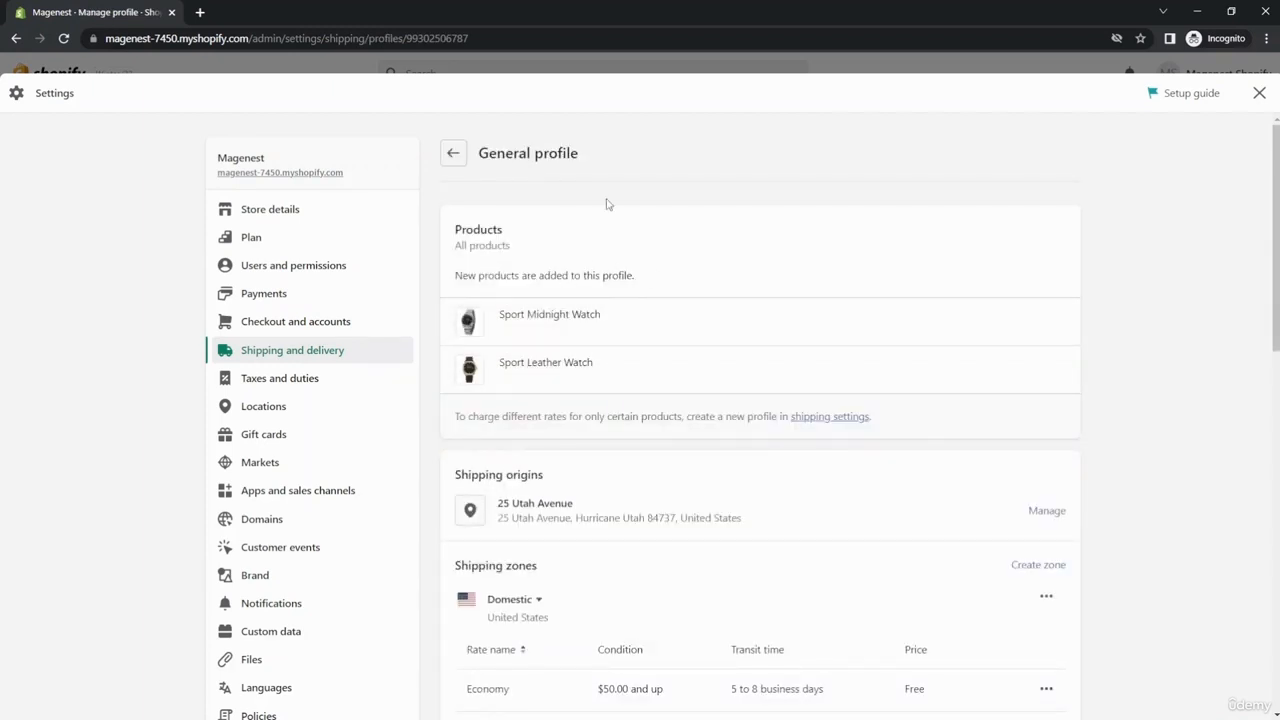
Review the Domestic zone's rates and the actions available for the free Economy rate.
scroll(535, 390, "down", 2)
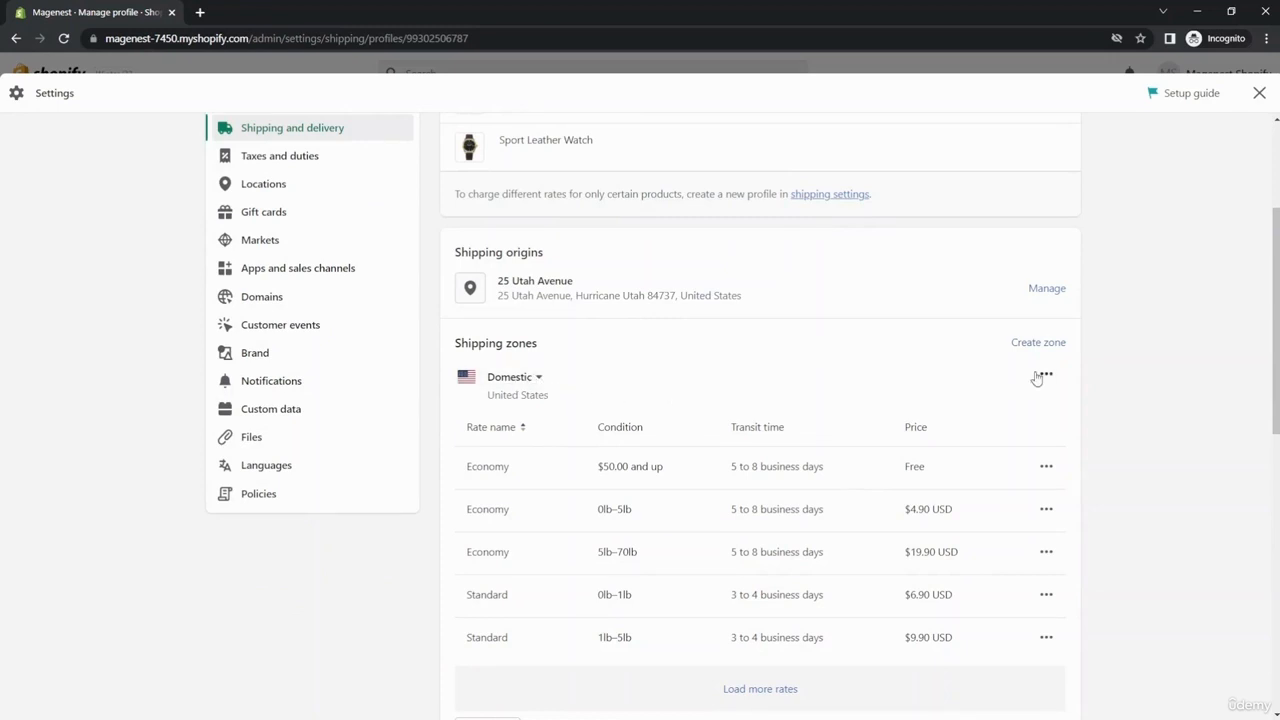
left_click(1046, 467)
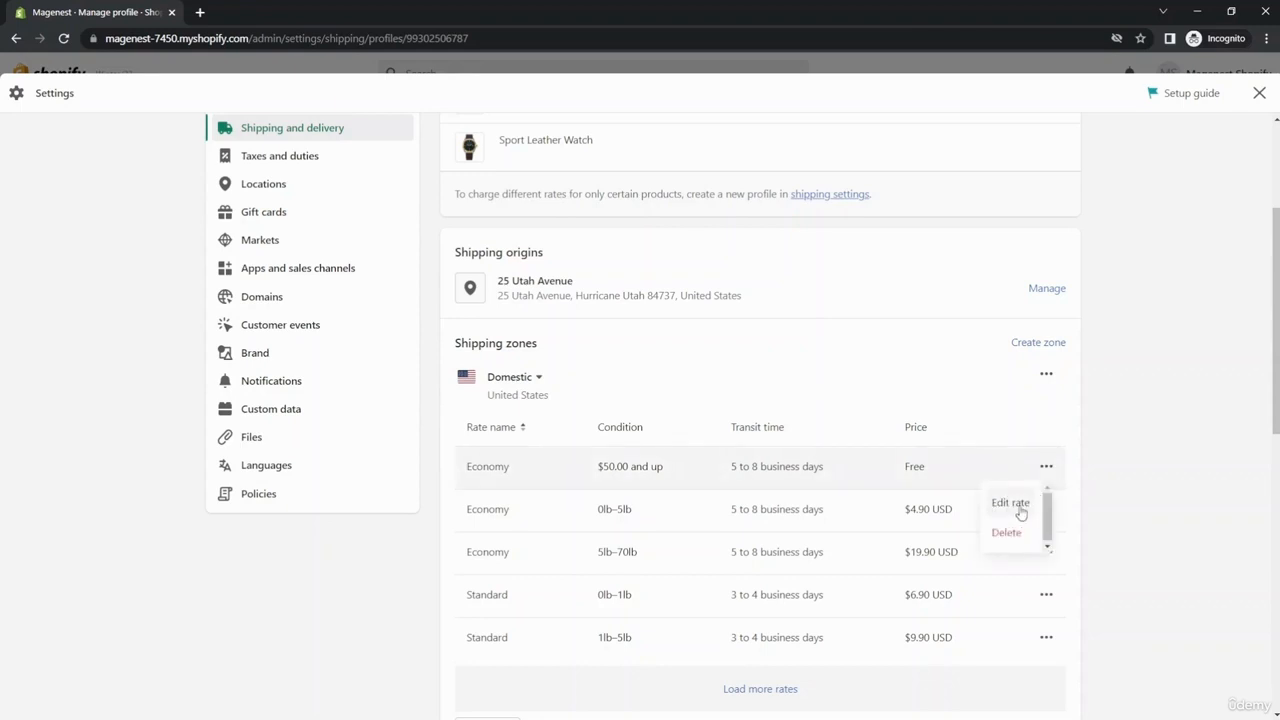
left_click(1114, 471)
scroll(1005, 388, "down", 3)
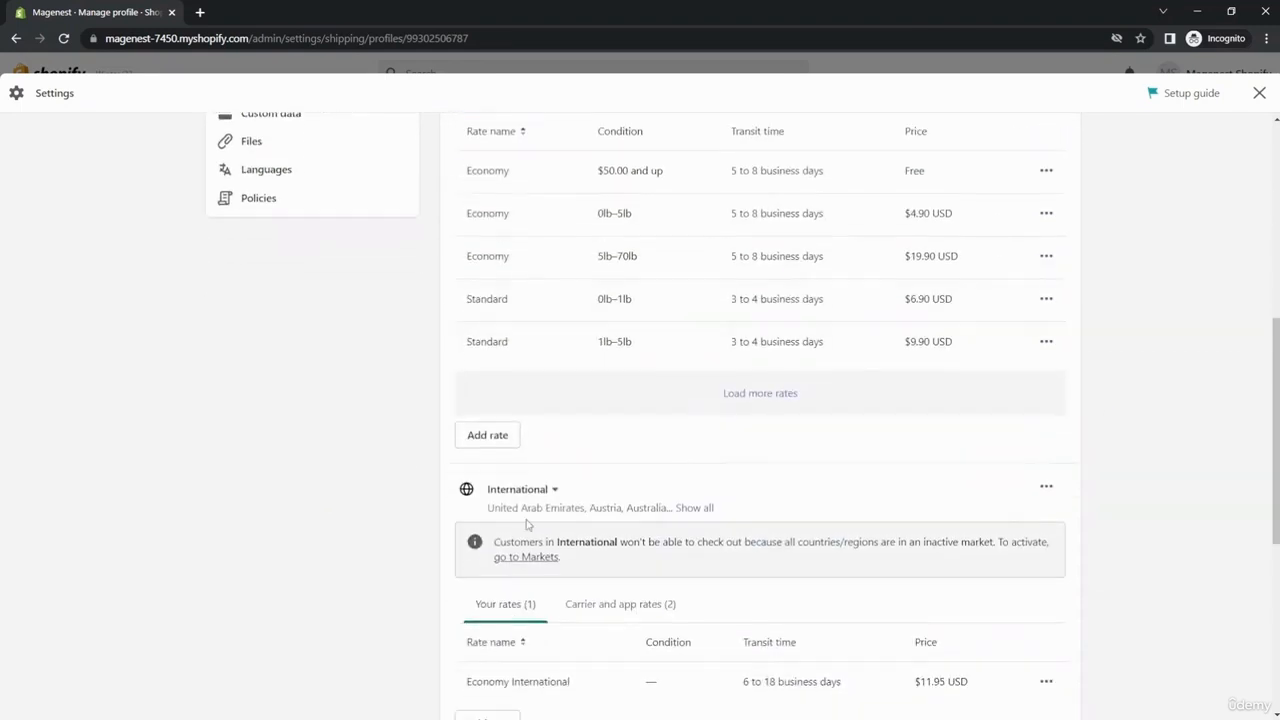
Start a new self-defined Domestic rate with Standard (3 to 4 business days) transit time and a price of $4.99.
left_click(489, 435)
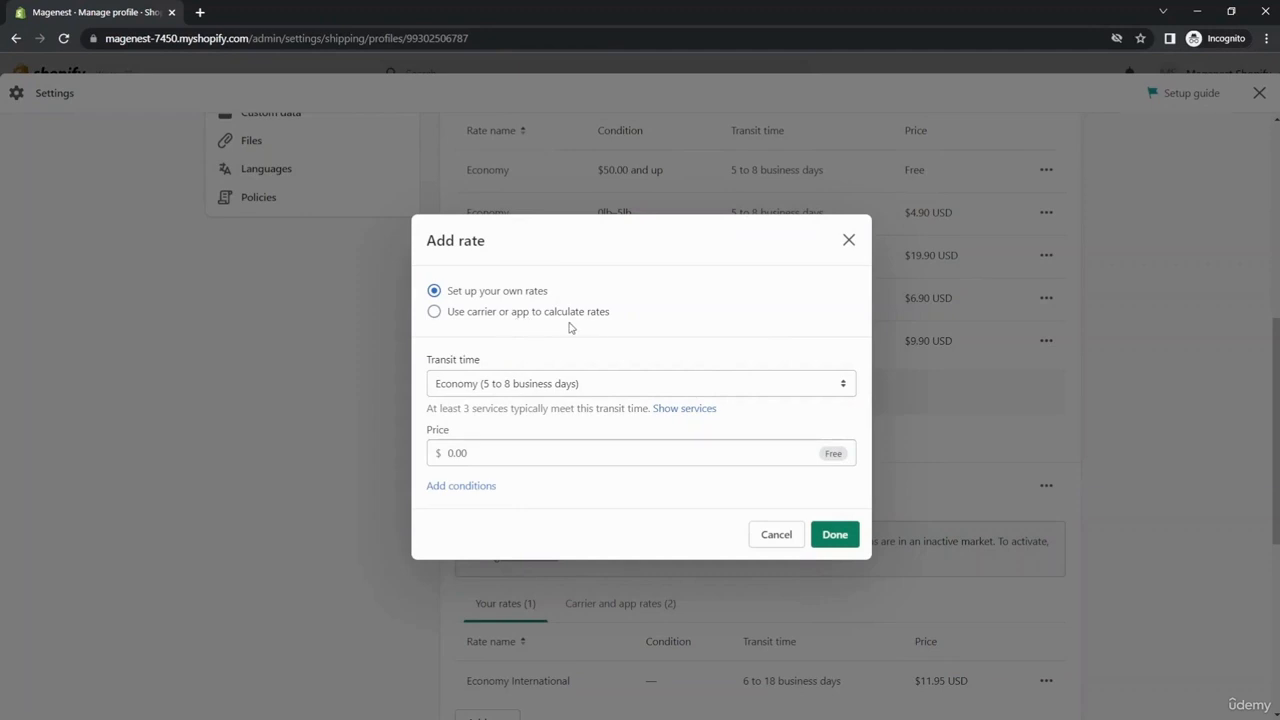
left_click(434, 312)
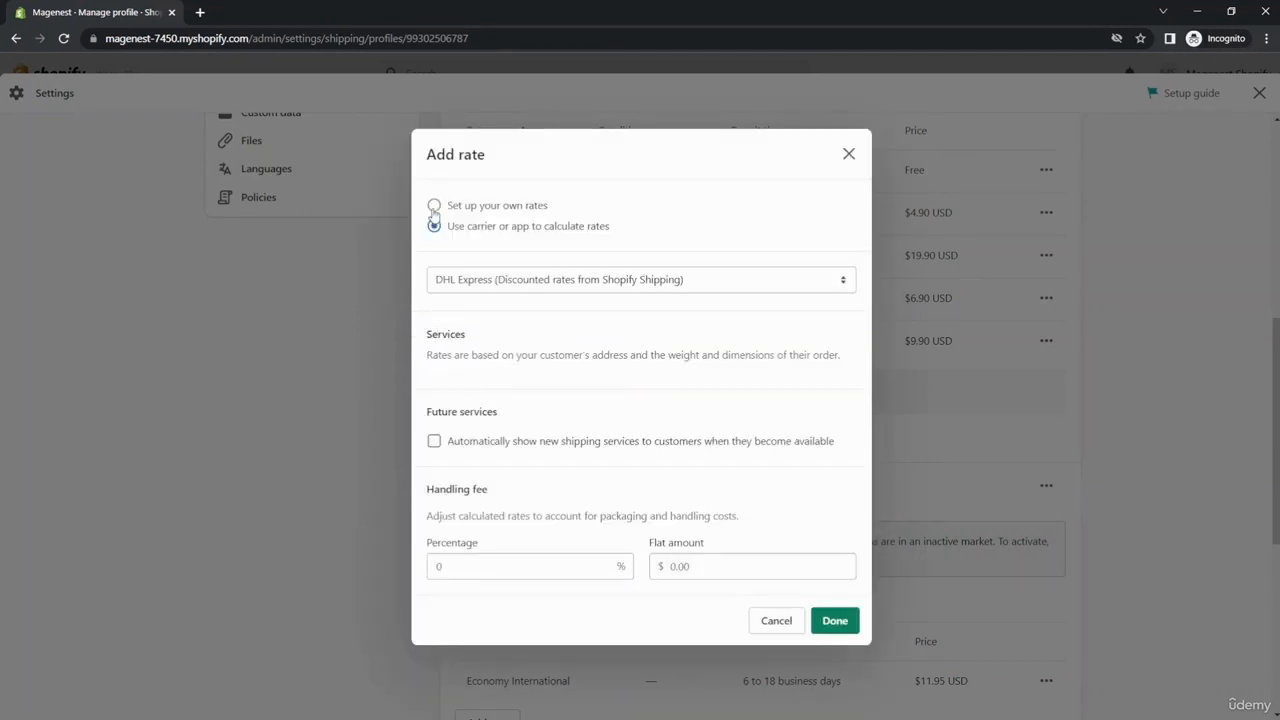
left_click(434, 206)
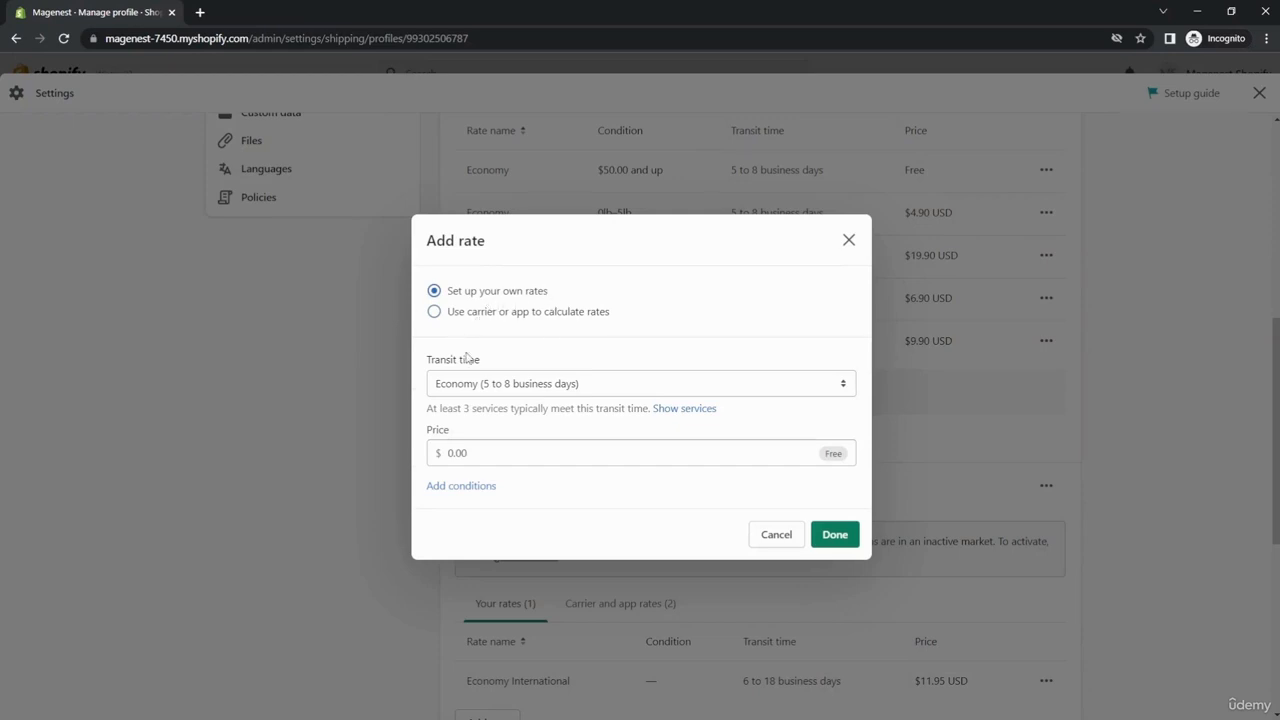
left_click(615, 386)
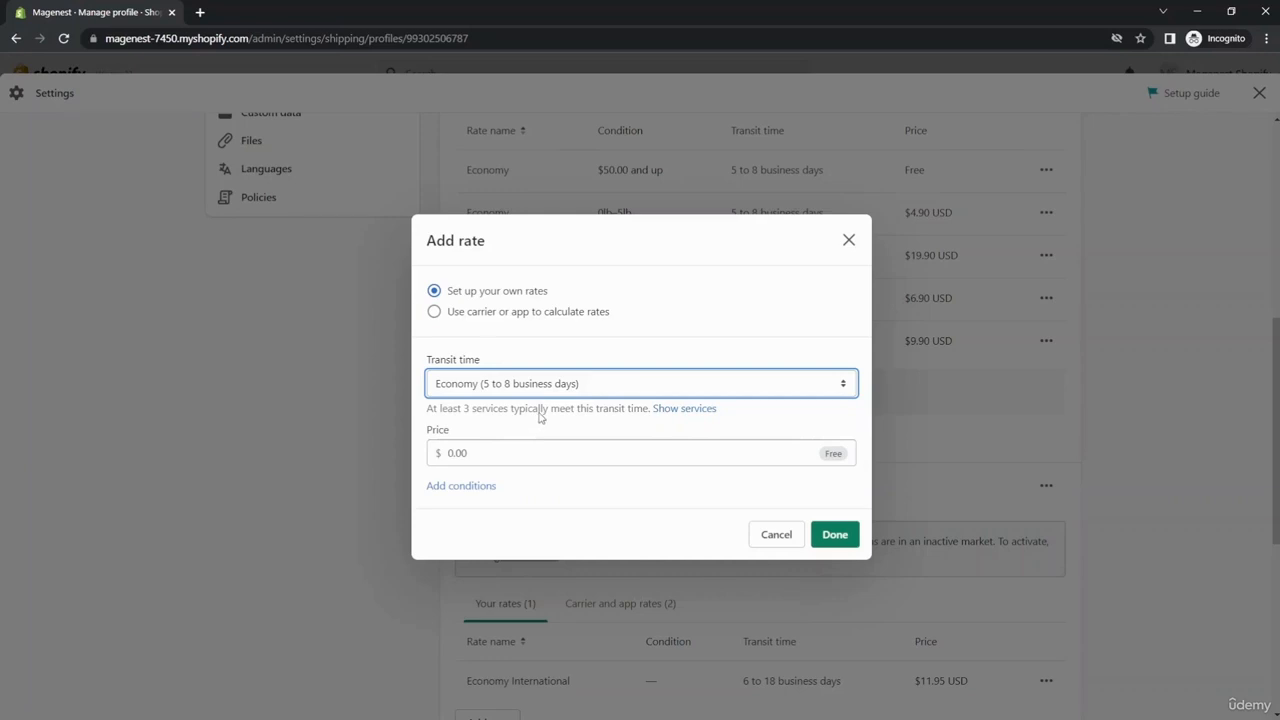
key("Down")
left_click(452, 456)
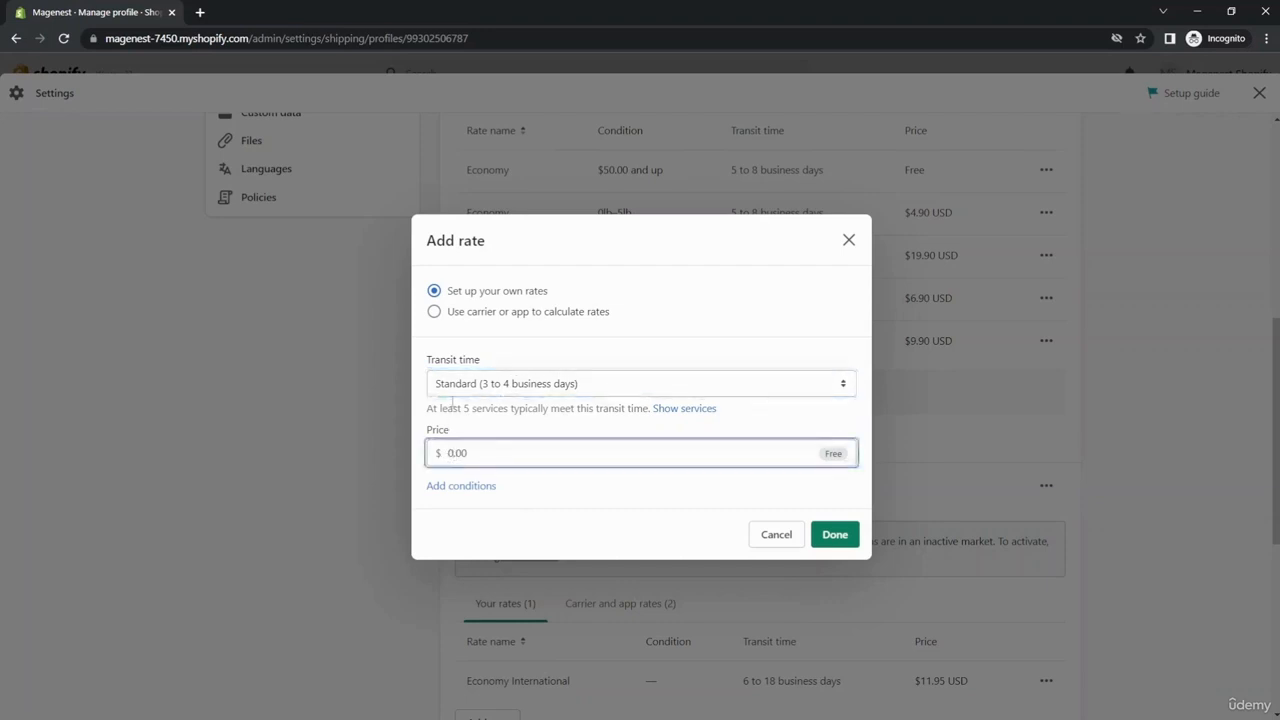
type("4.99")
Add an order price condition with a maximum of $300 to the new Domestic rate and finish adding it.
left_click(487, 487)
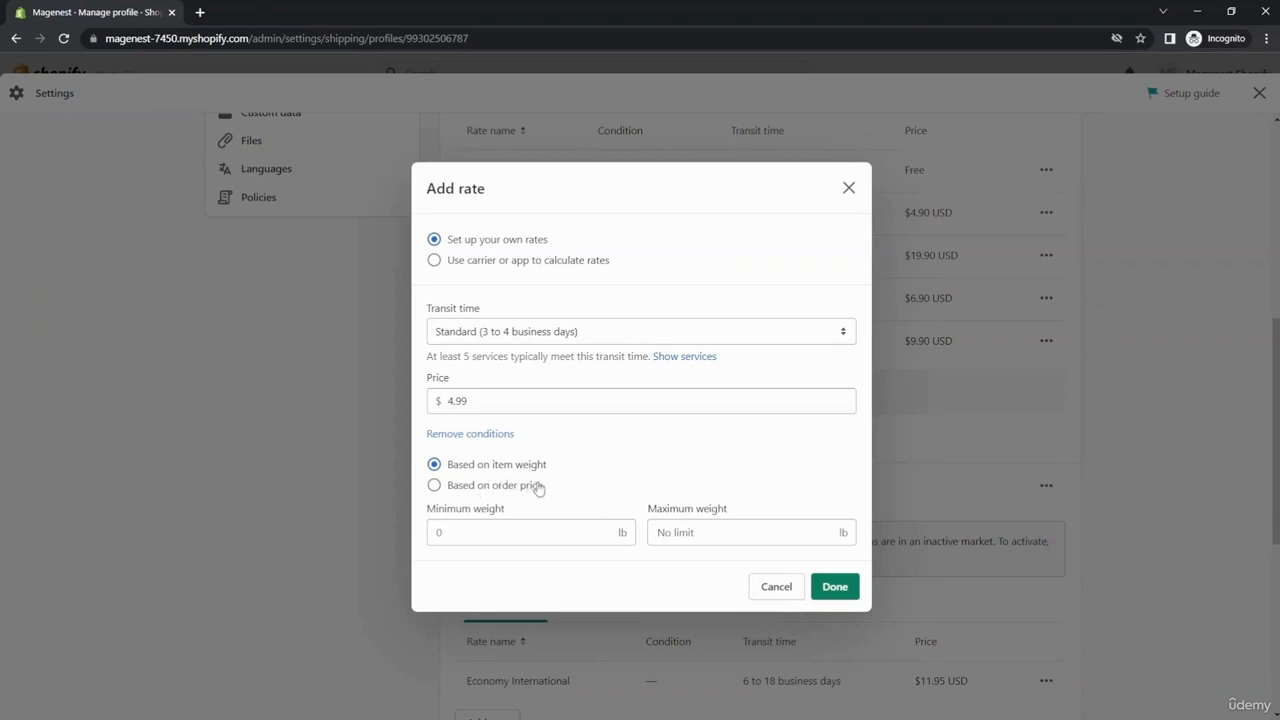
left_click(435, 486)
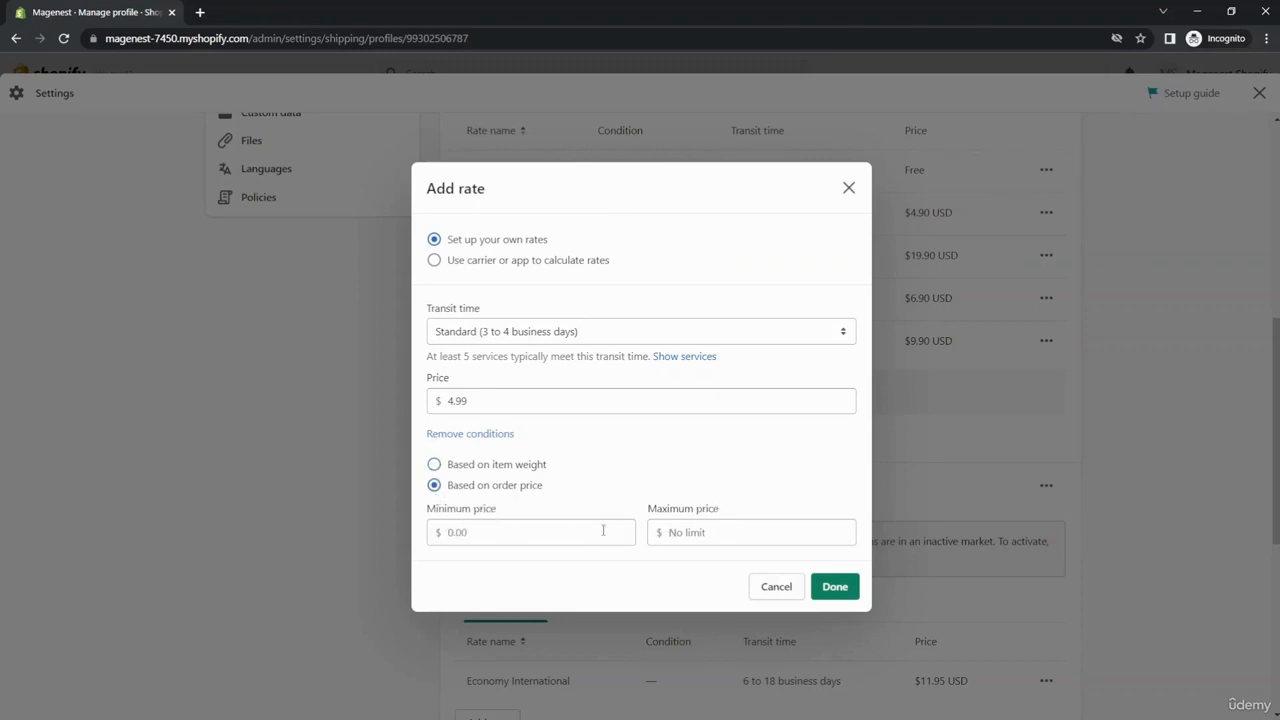
left_click(743, 532)
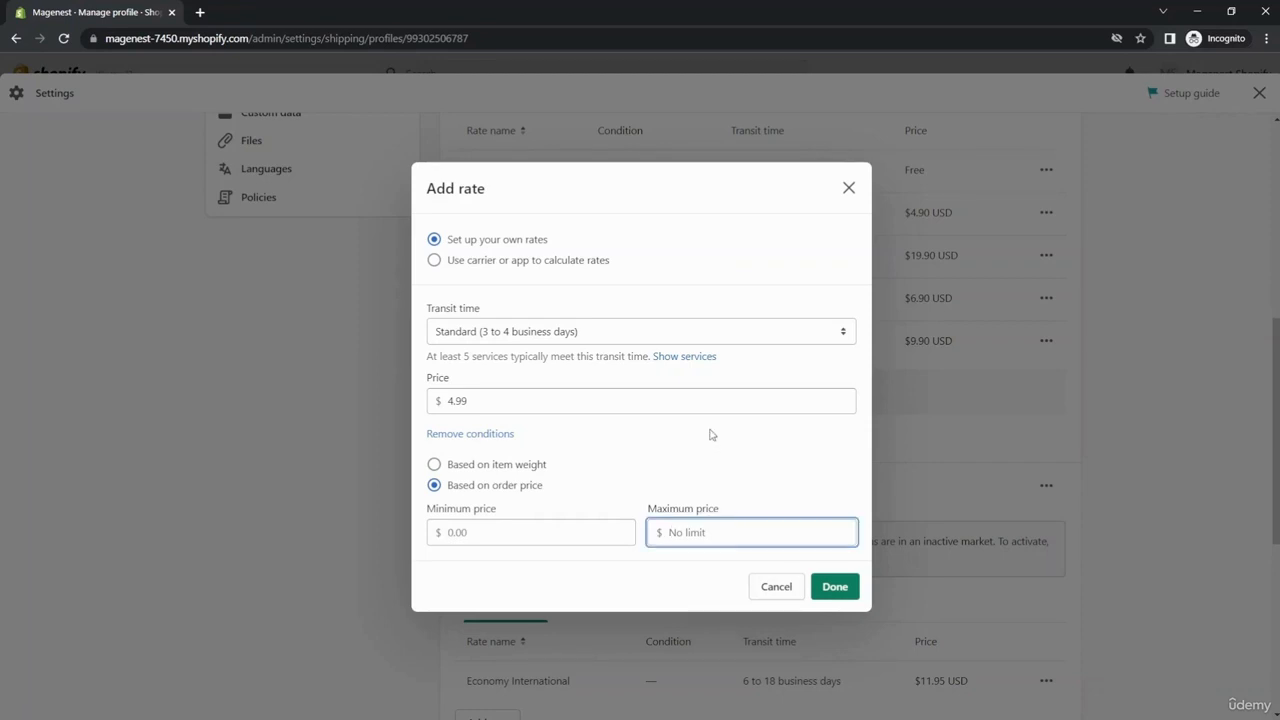
type("300")
left_click(834, 586)
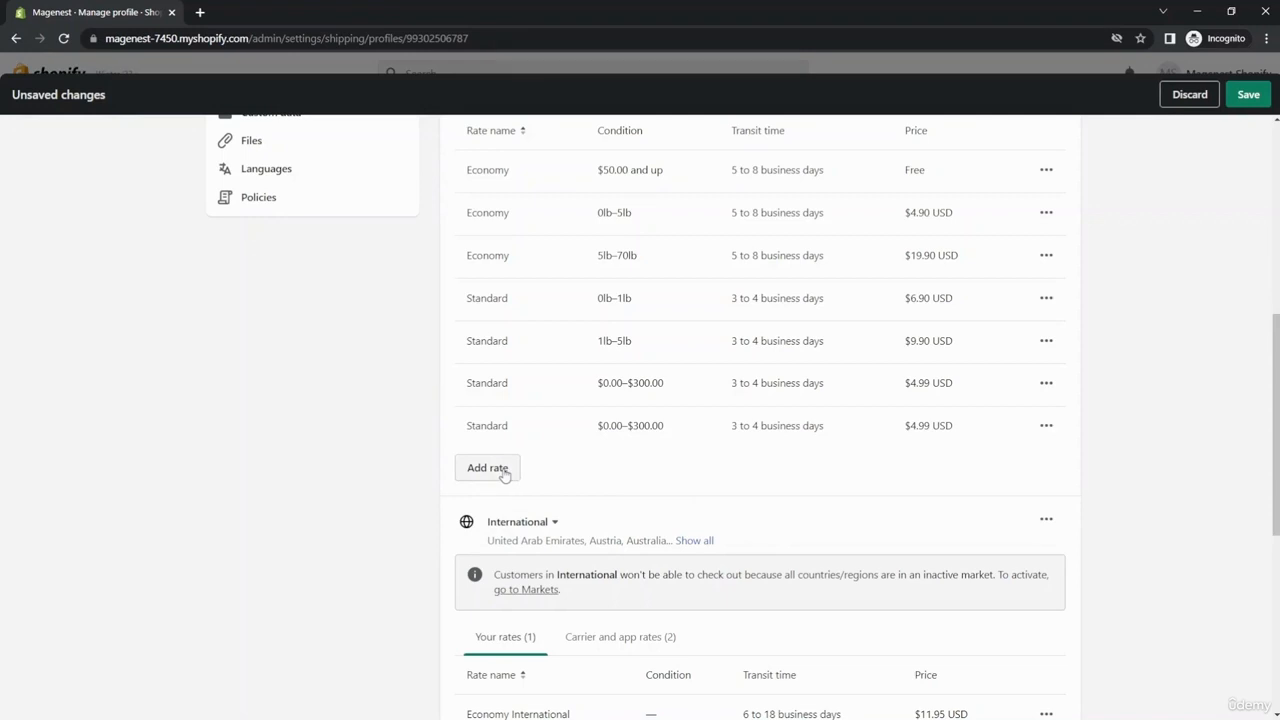
View the actions for the last $4.99 Standard rate and show all countries in the International zone.
left_click(1045, 430)
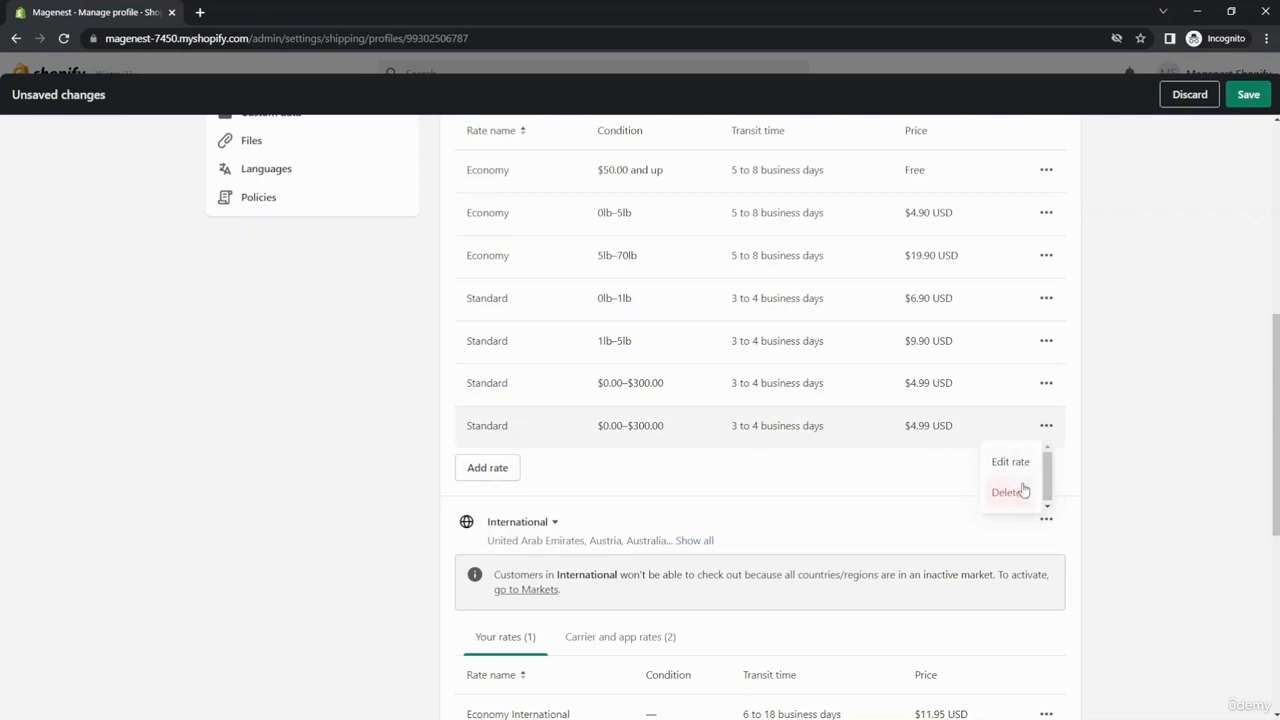
left_click(1079, 475)
scroll(649, 508, "down", 1)
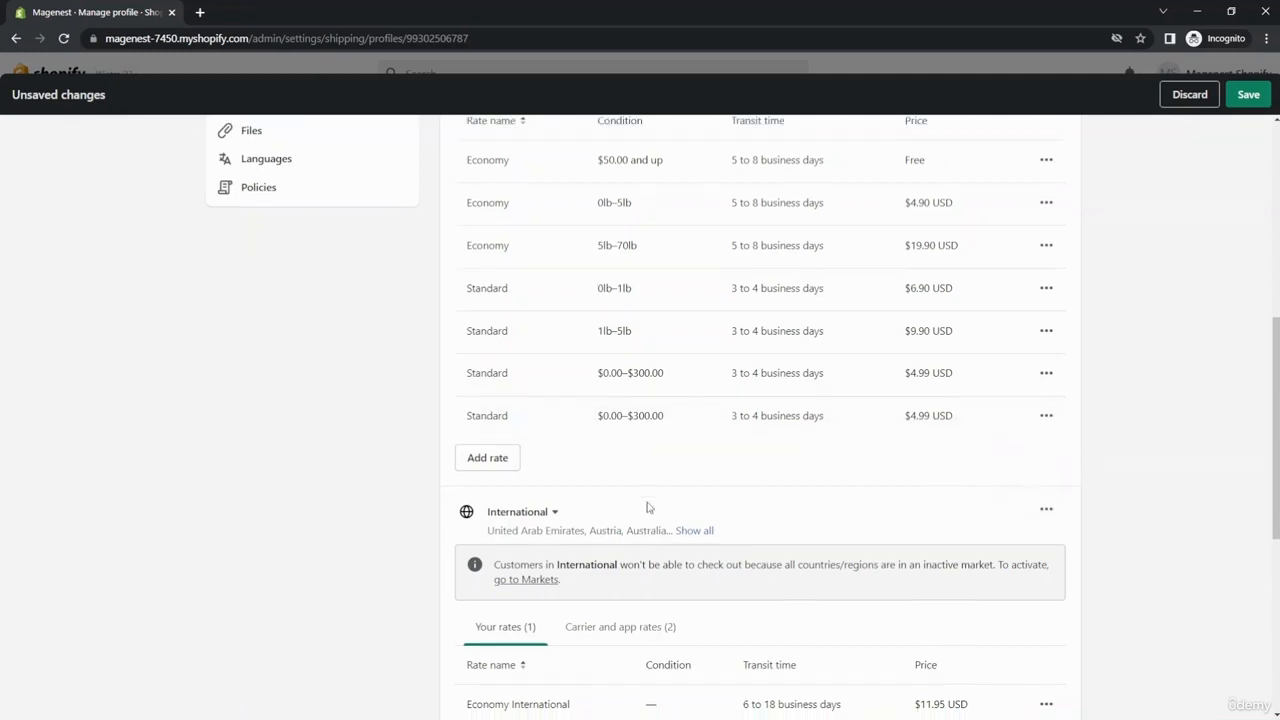
scroll(647, 508, "down", 2)
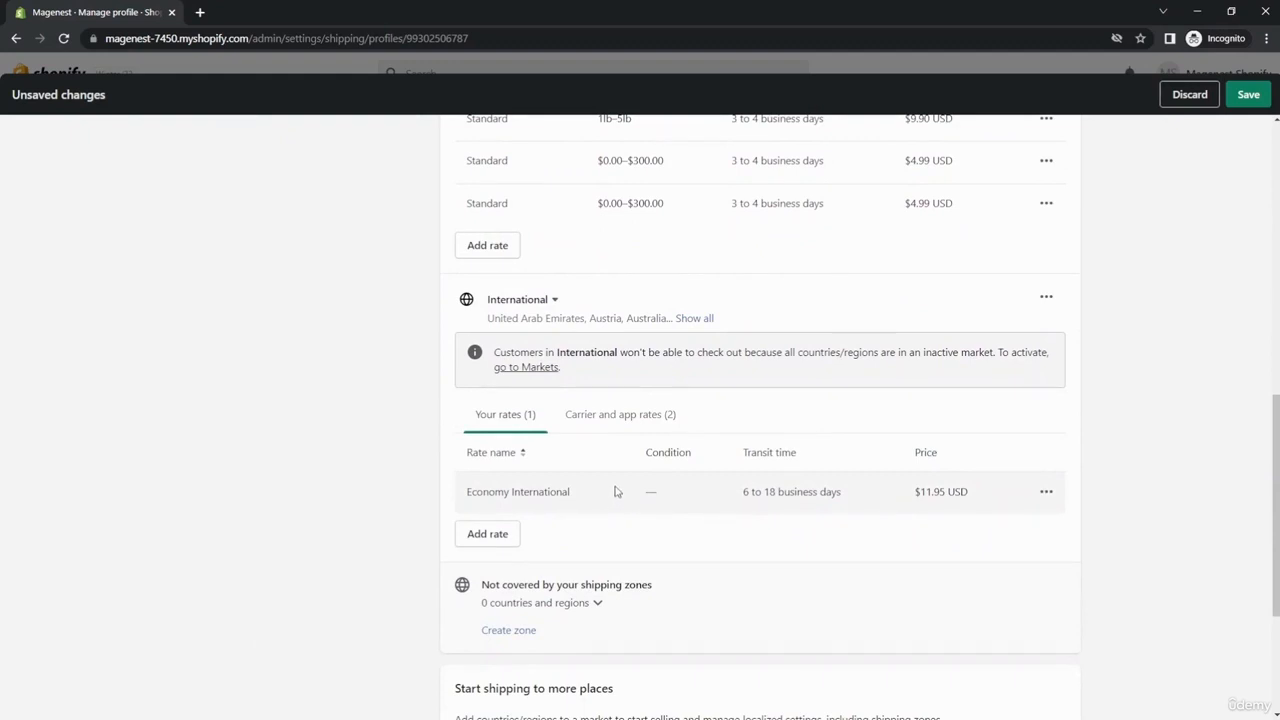
left_click(686, 318)
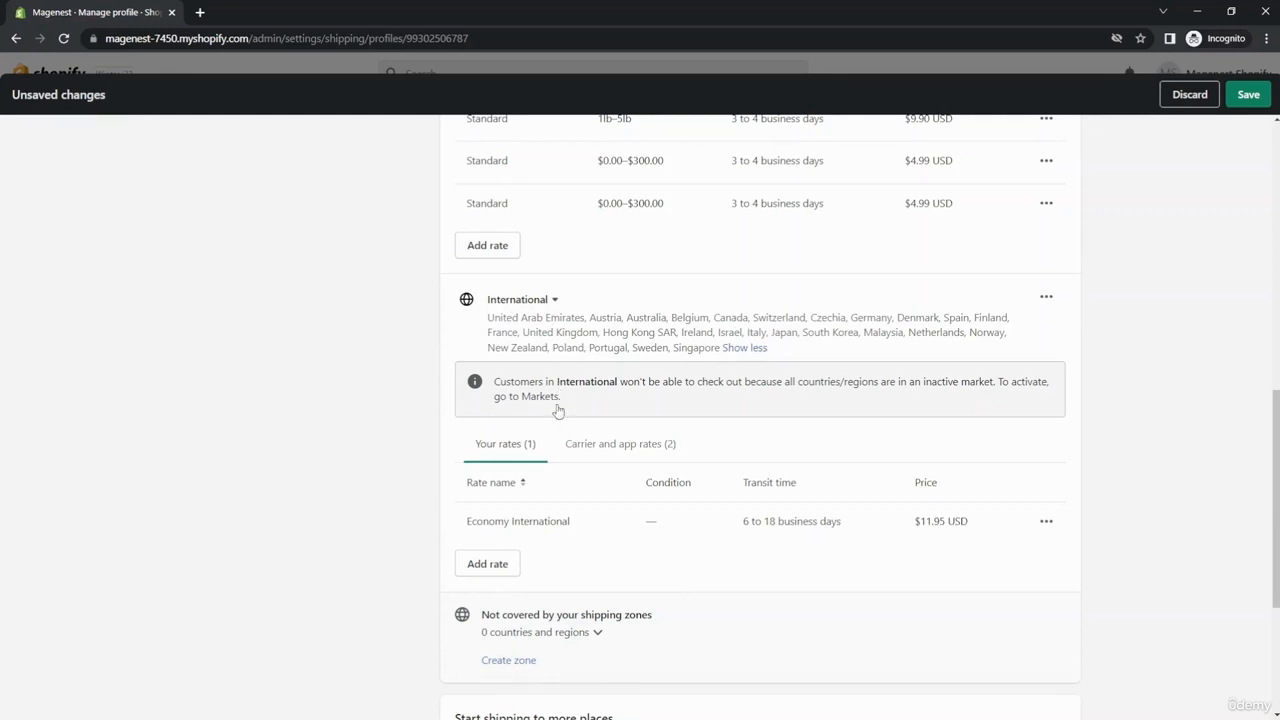
Add a free Economy International (6 to 18 business days) rate to the International zone.
left_click(490, 564)
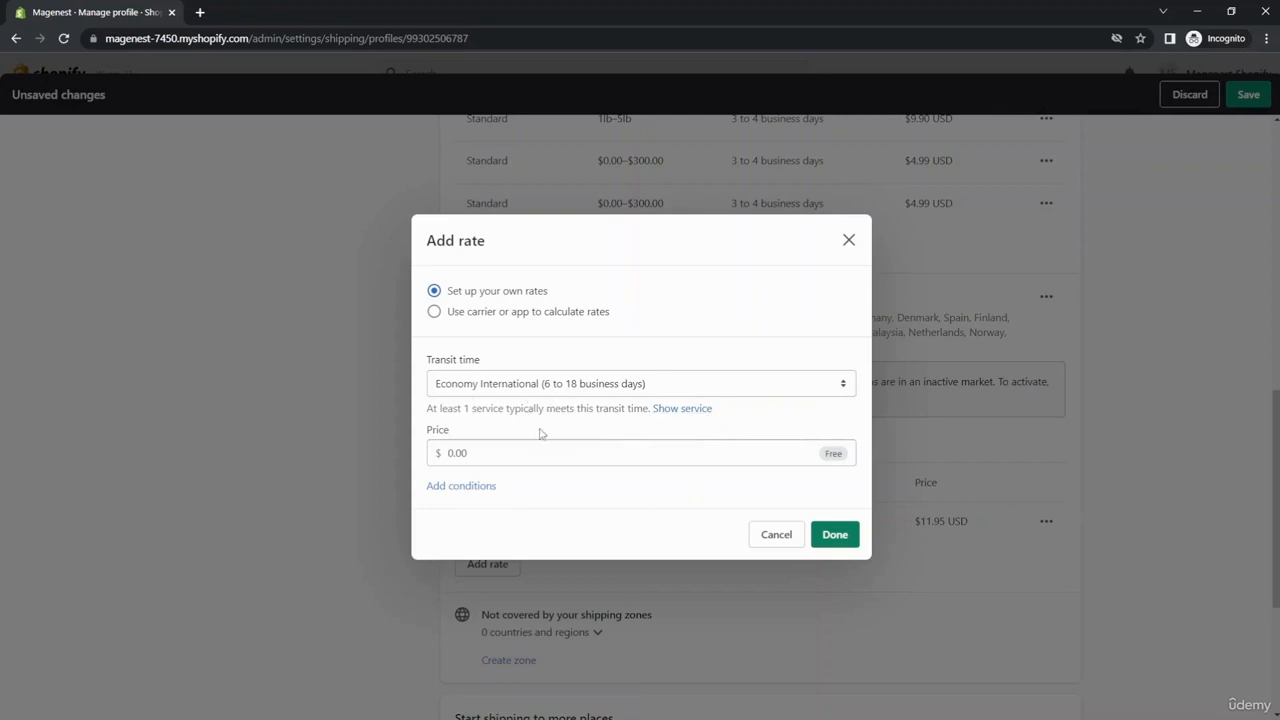
left_click(606, 391)
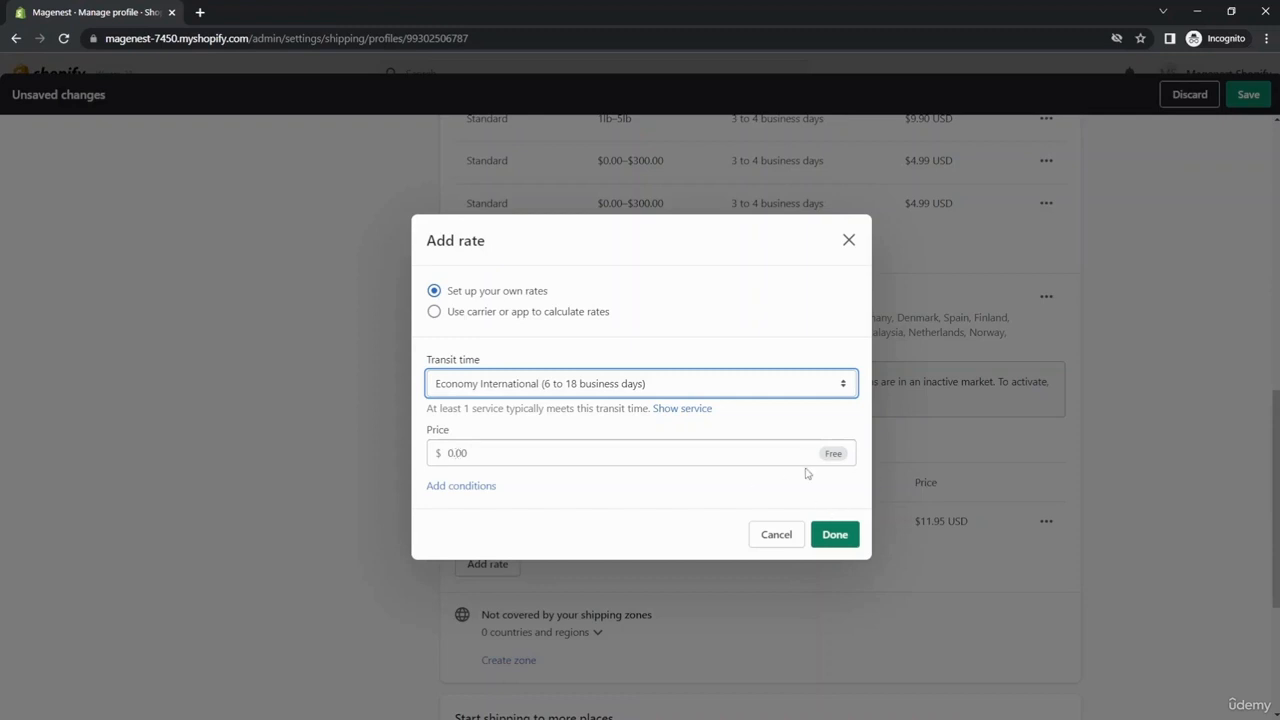
left_click(835, 532)
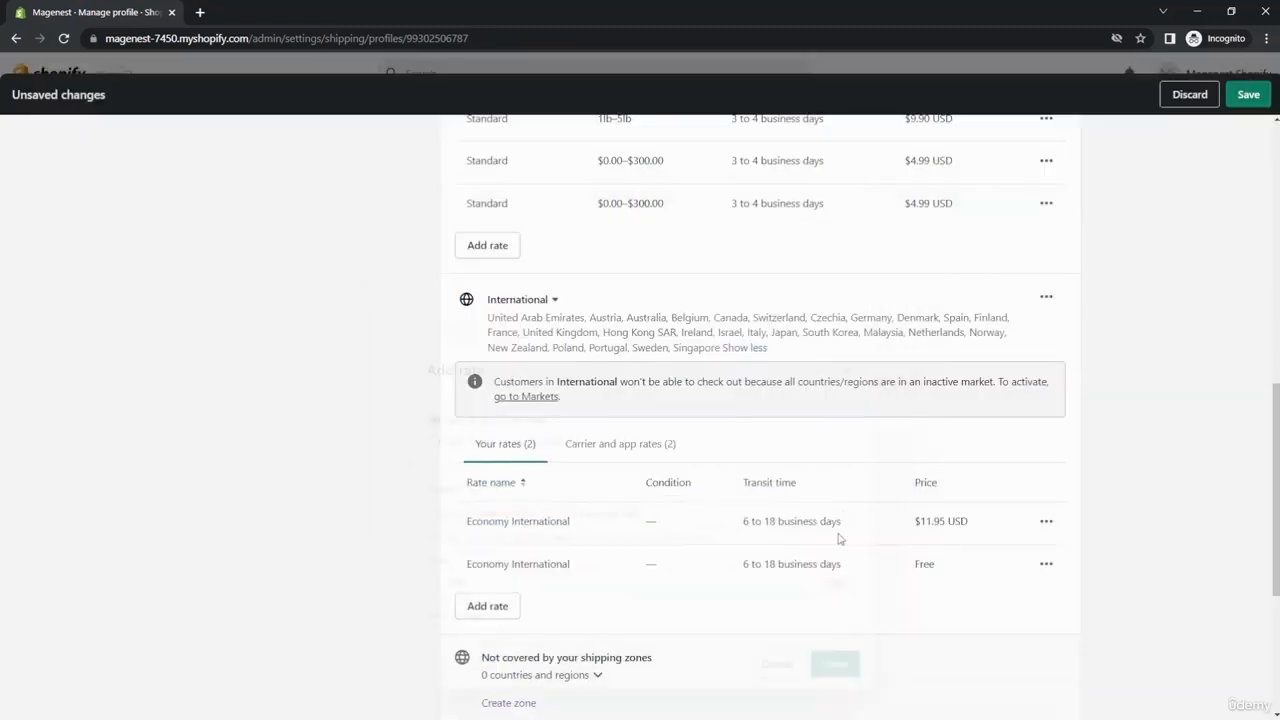
Edit the free Economy International rate and set its price to $10.99.
scroll(951, 563, "down", 1)
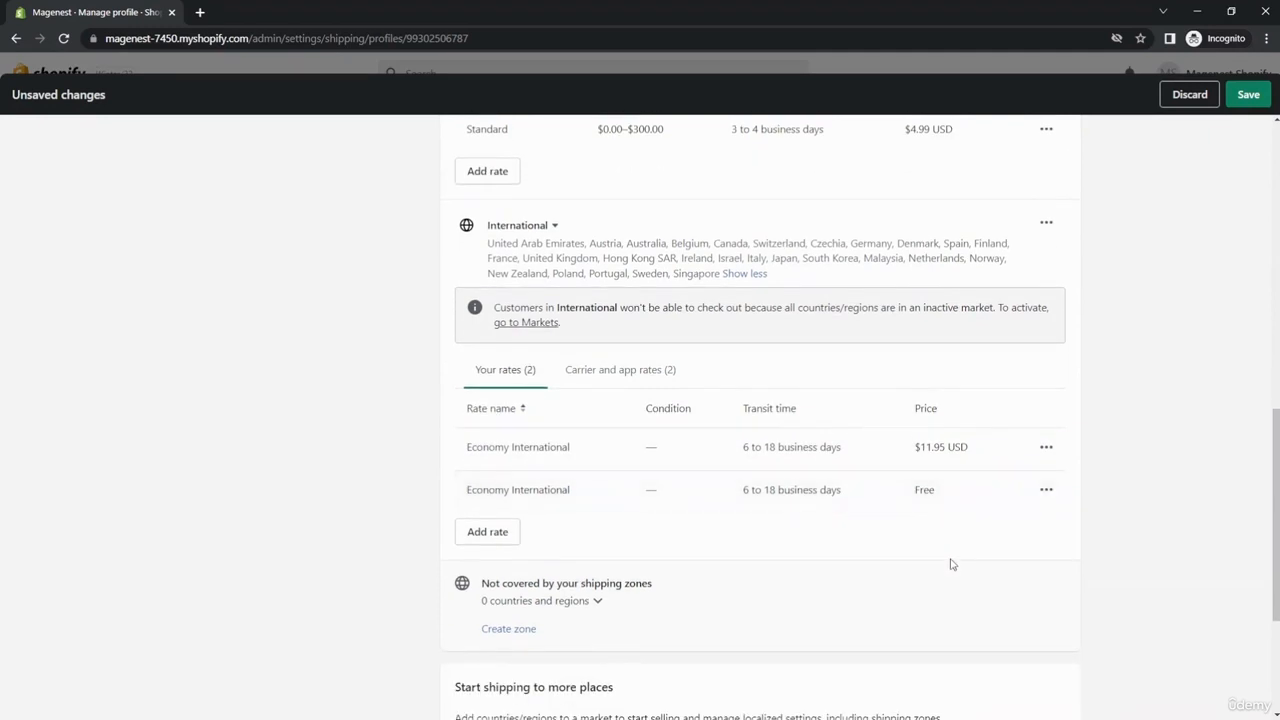
left_click(1044, 491)
left_click(1011, 527)
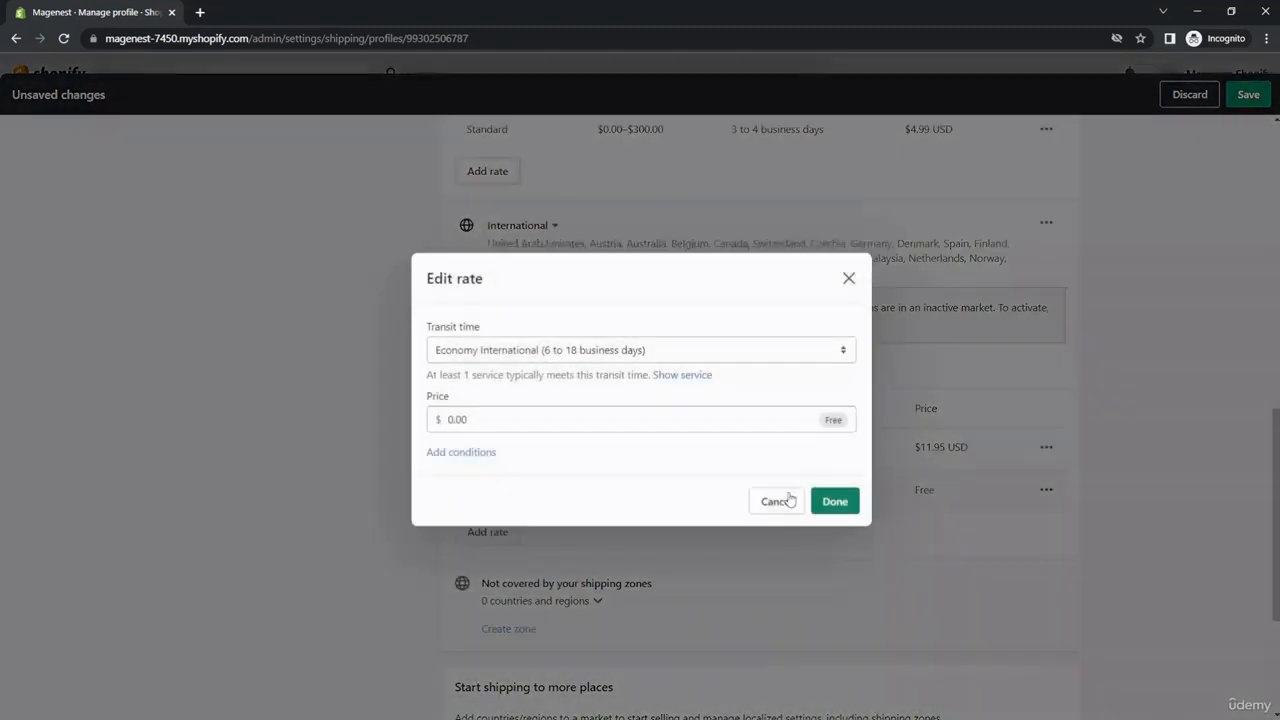
left_click(455, 416)
type("1.00")
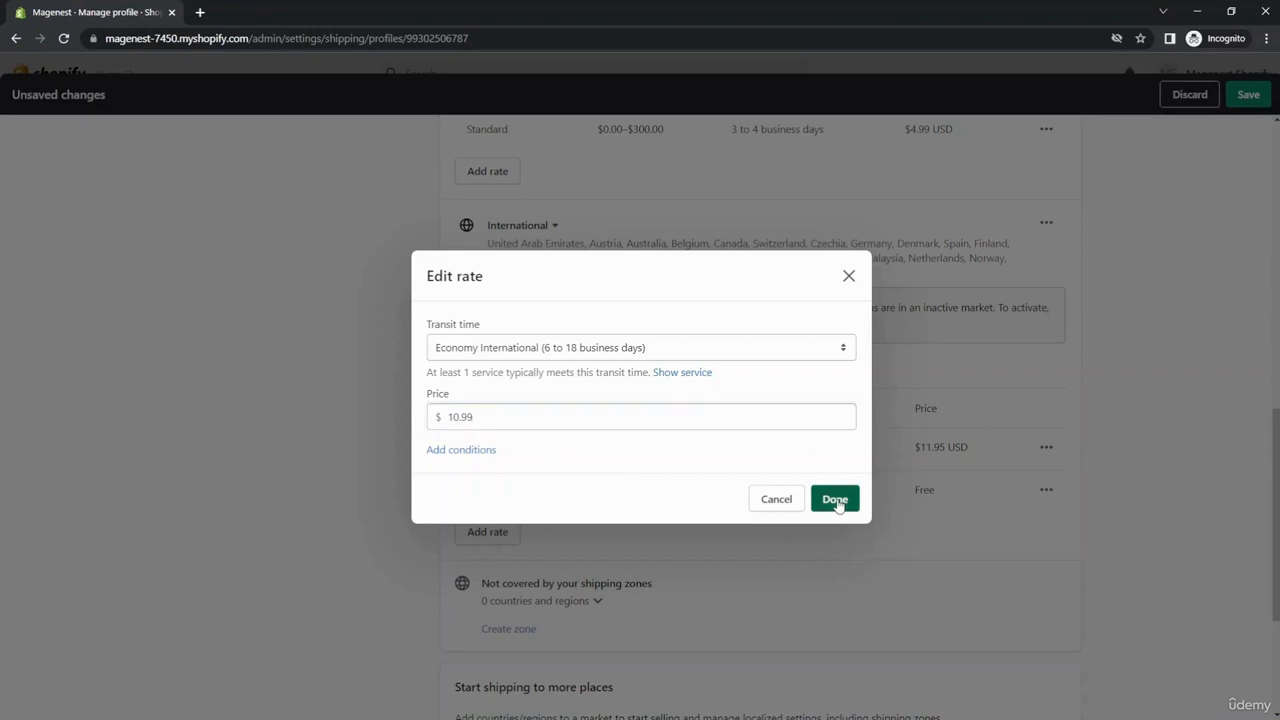
left_click(836, 499)
Save the changes to the general shipping profile.
scroll(969, 437, "up", 4)
scroll(969, 437, "up", 2)
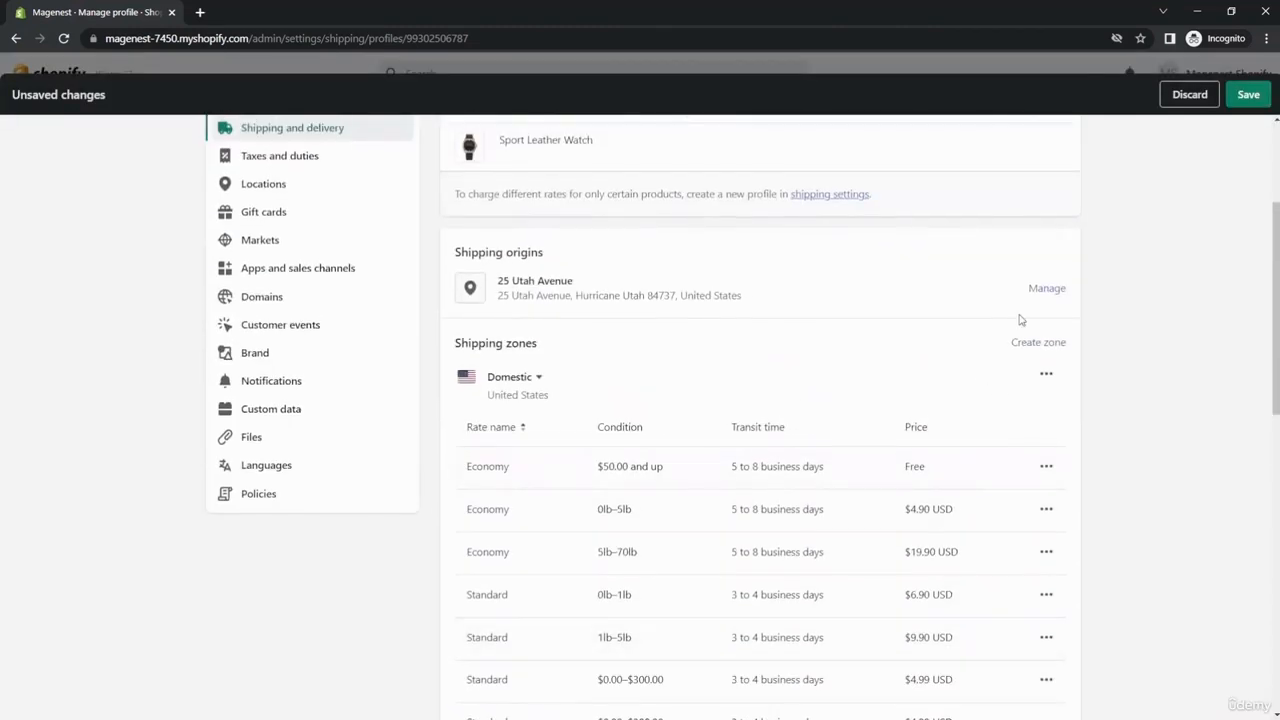
left_click(1246, 96)
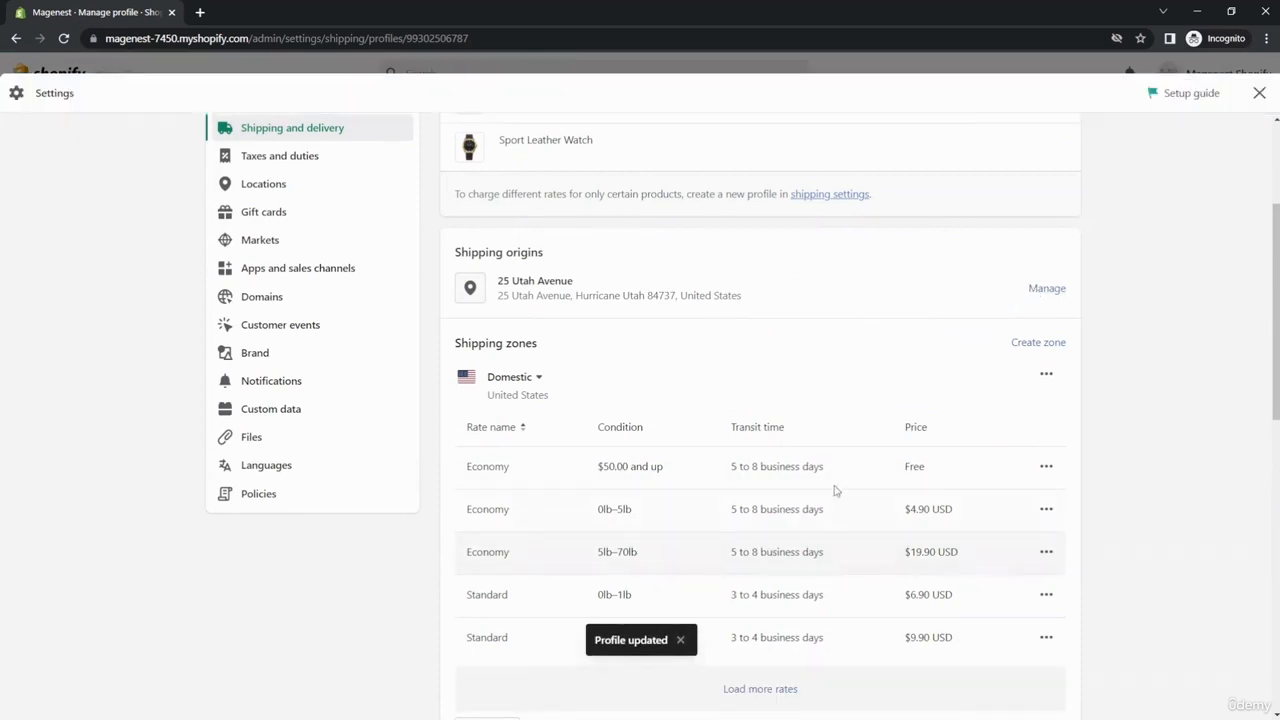
Load the remaining Domestic rates and review the saved shipping profile.
scroll(731, 480, "down", 1)
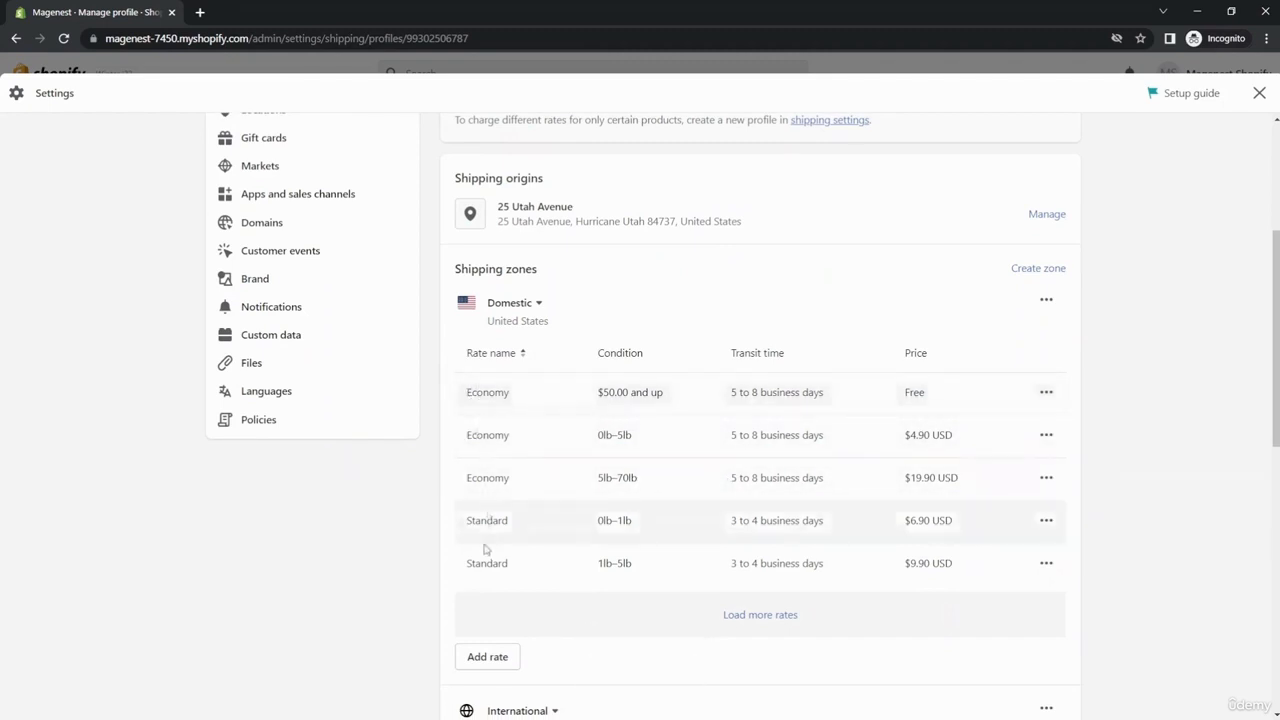
left_click(774, 614)
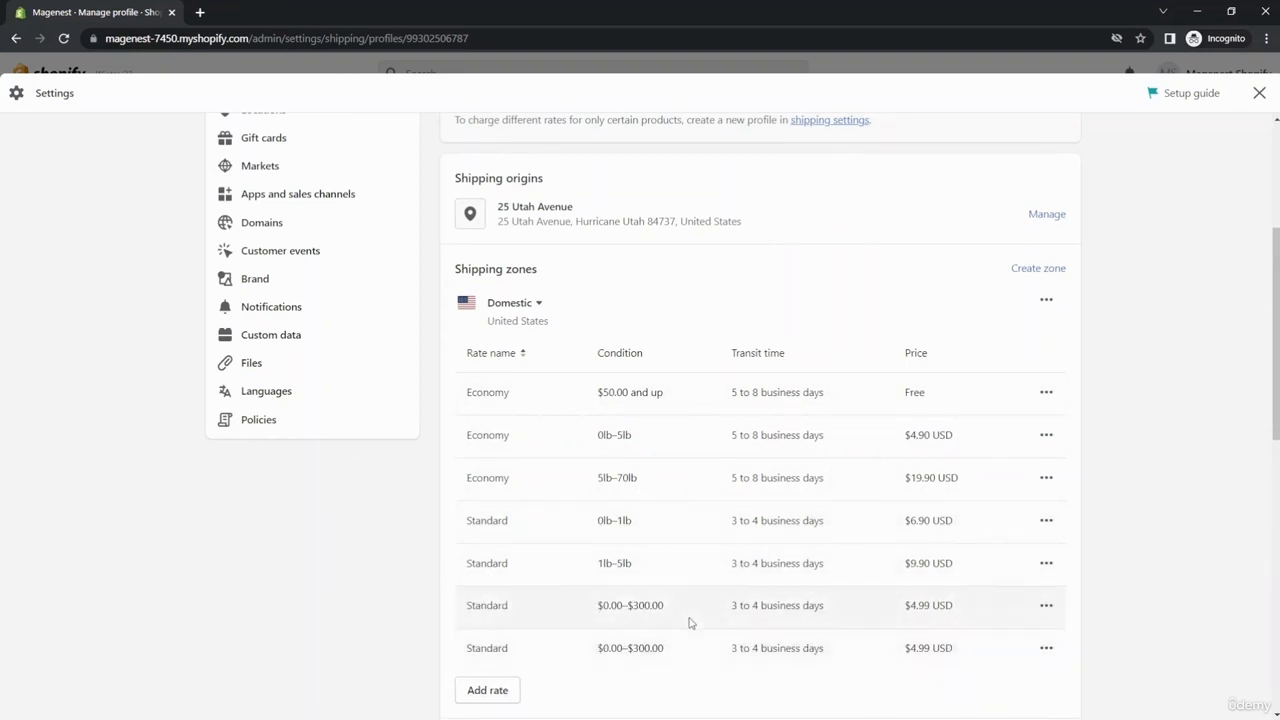
scroll(697, 606, "up", 2)
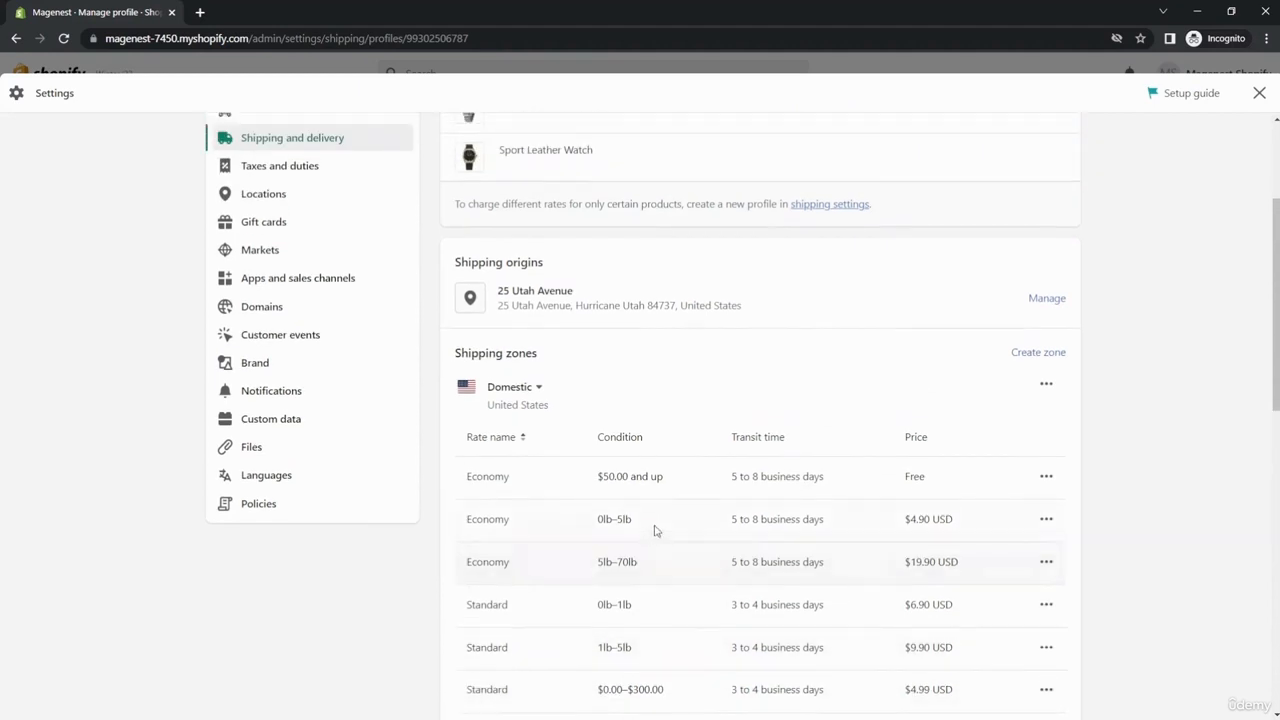
scroll(665, 516, "up", 1)
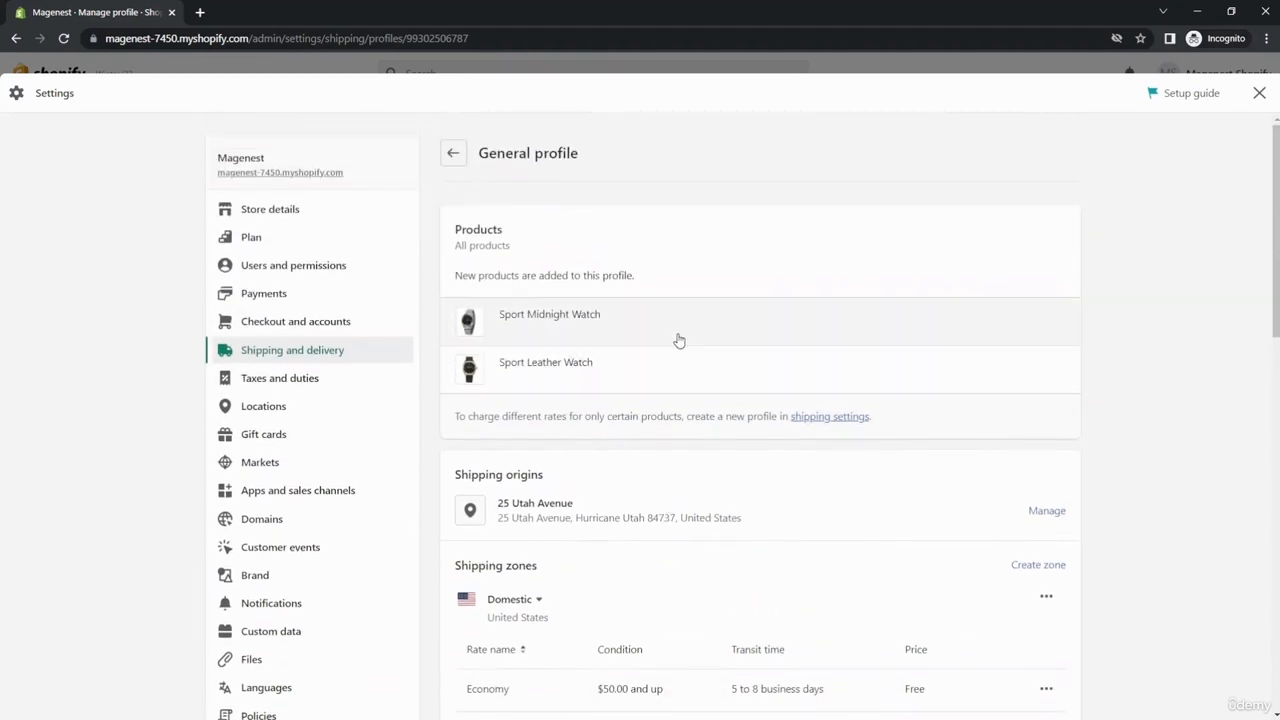